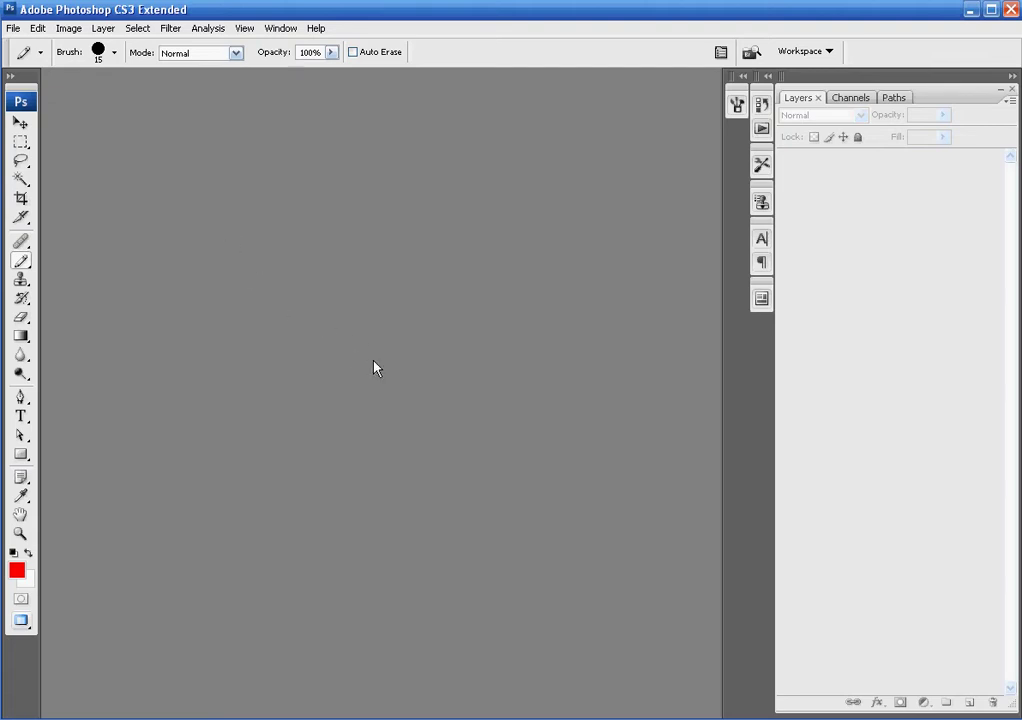
# - Start a Photomerge panorama with Files as the source type and Auto layout
pyautogui.click(14, 28)
pyautogui.moveTo(81, 353)
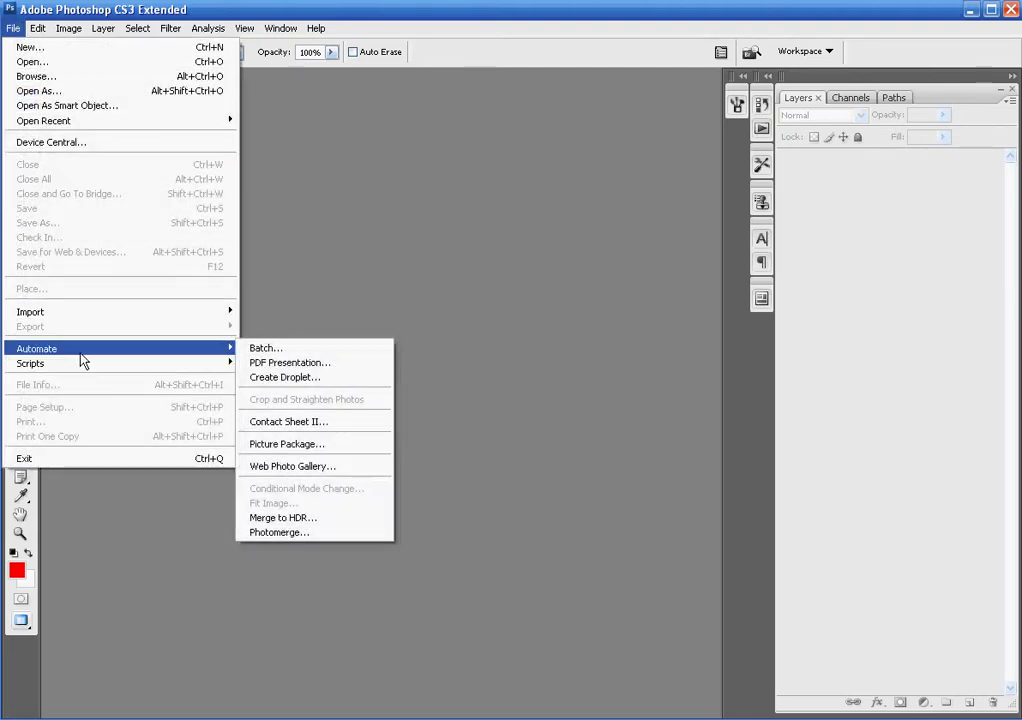
pyautogui.click(313, 534)
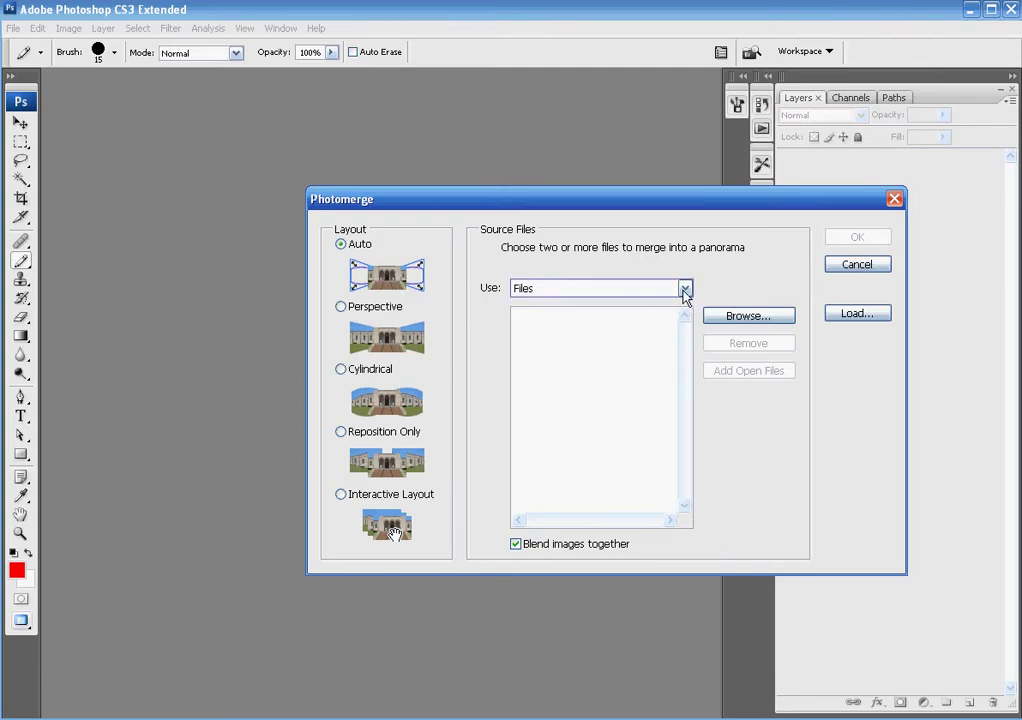
pyautogui.click(655, 292)
pyautogui.click(570, 305)
pyautogui.click(616, 289)
pyautogui.click(593, 306)
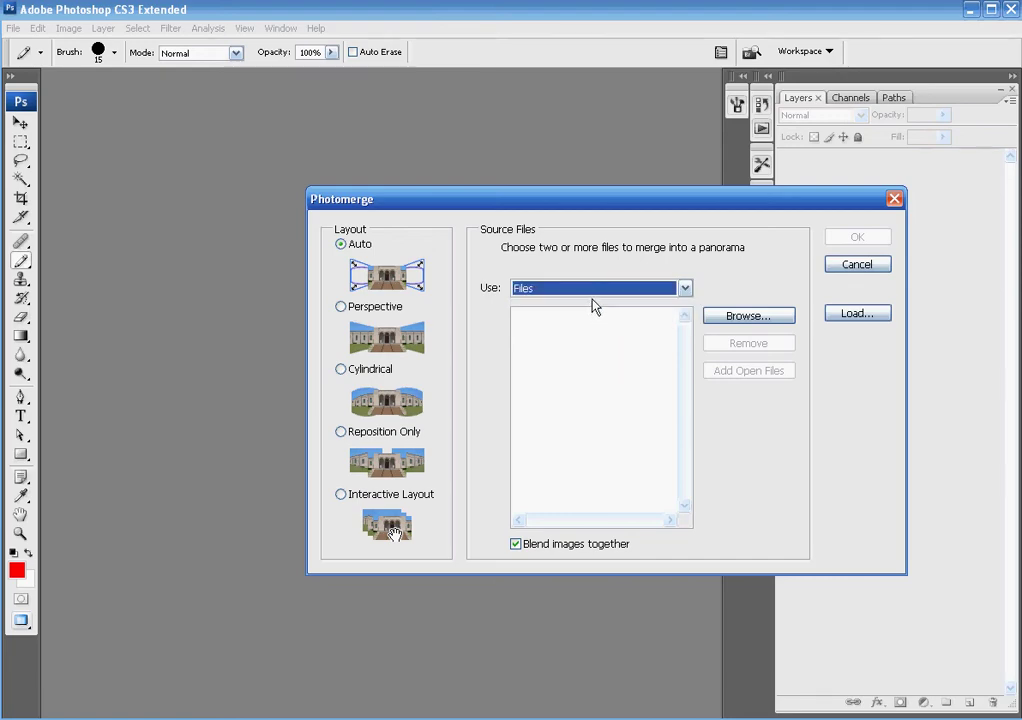
# - Add the six photos P1010576.JPG through P1010581.JPG from New Folder as source files
pyautogui.click(746, 317)
pyautogui.moveTo(891, 152); pyautogui.dragTo(910, 476)
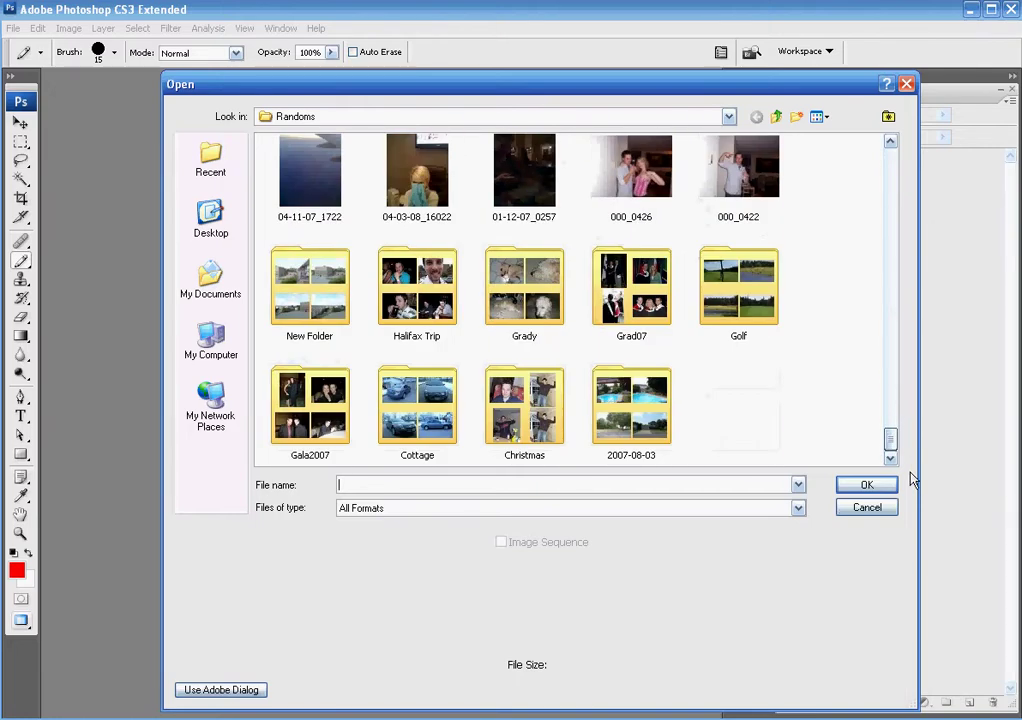
pyautogui.doubleClick(321, 304)
pyautogui.moveTo(805, 342); pyautogui.dragTo(295, 170)
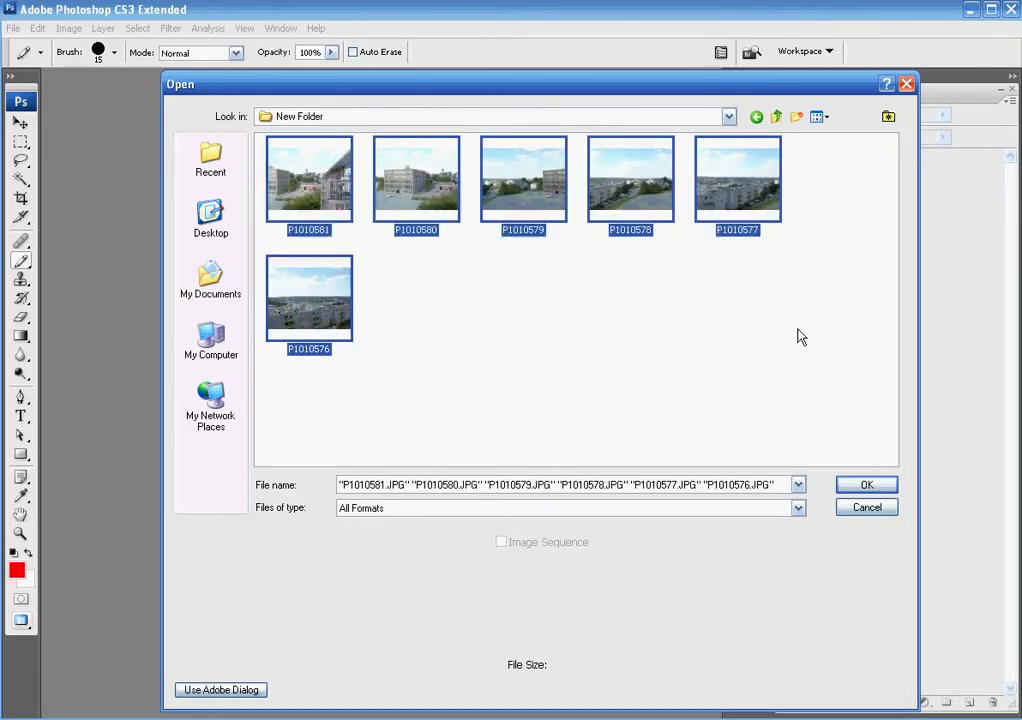
pyautogui.click(866, 485)
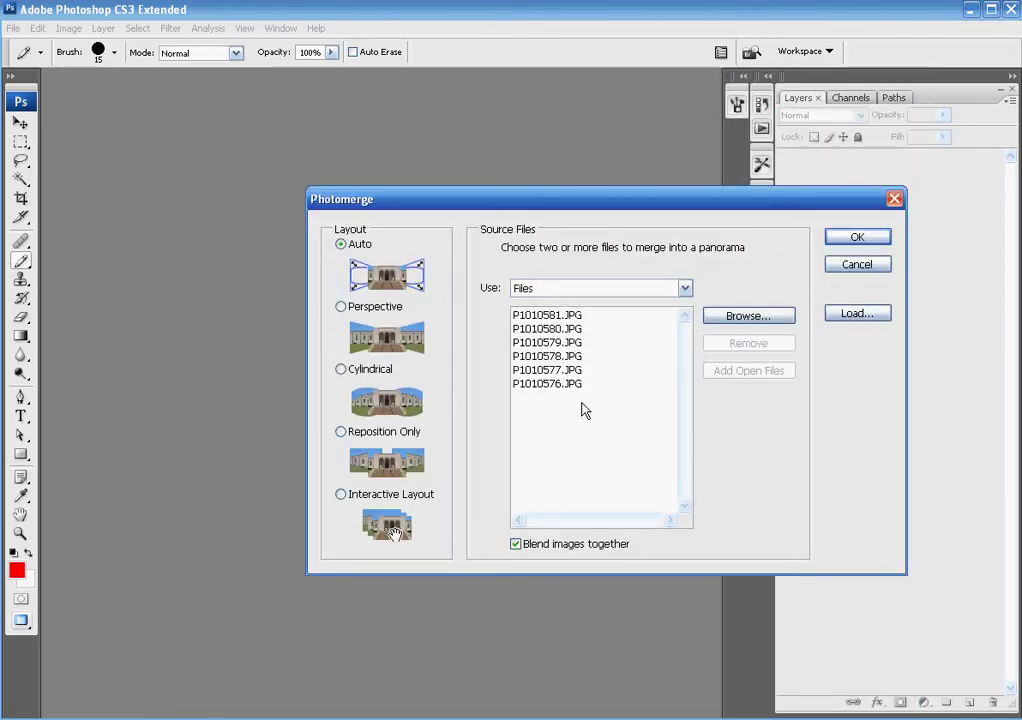
pyautogui.moveTo(611, 199); pyautogui.dragTo(433, 181)
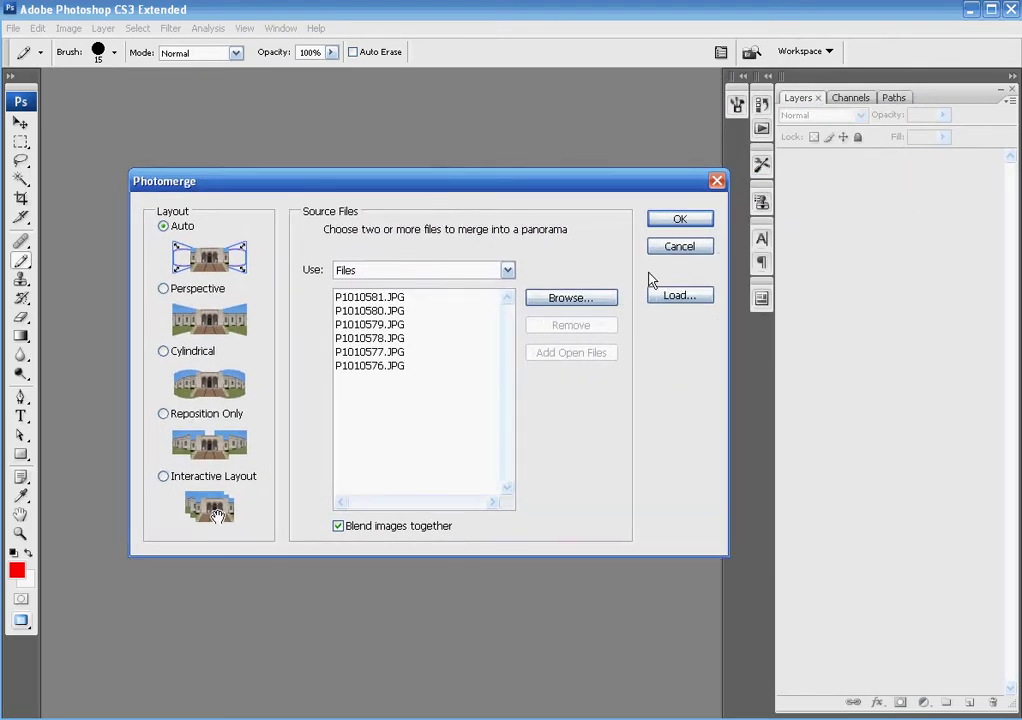
# - Run Photomerge to stitch the six photos into Untitled_Panorama1
pyautogui.click(692, 222)
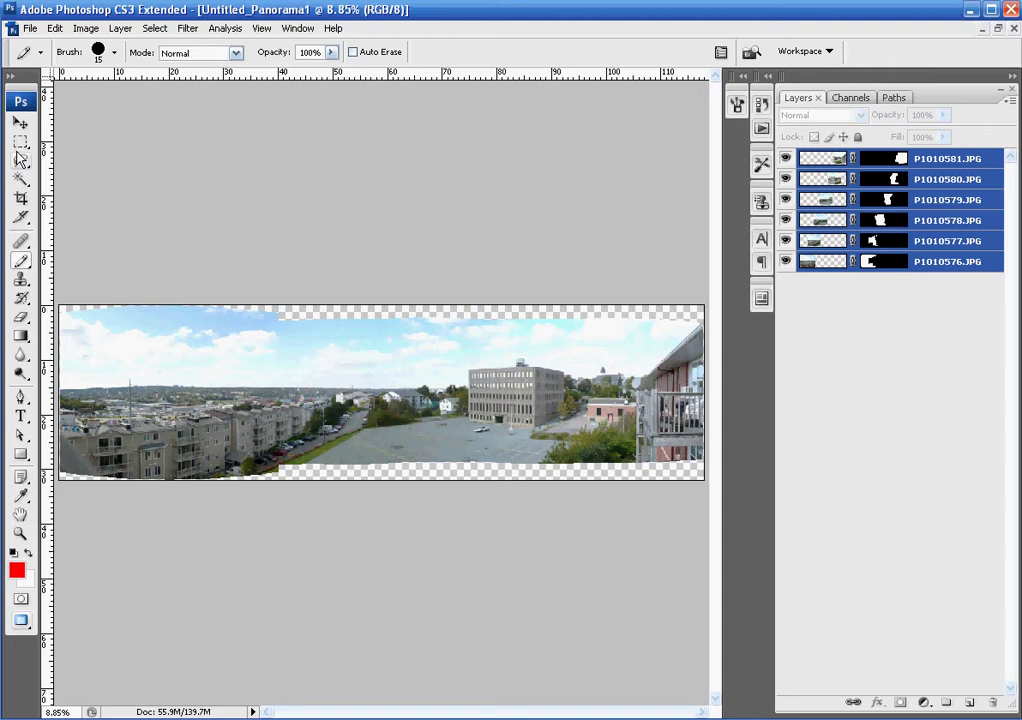
# - Merge the panorama's six masked layers into one layer, P1010581.JPG, using Layer > Merge Layers
pyautogui.moveTo(20, 141); pyautogui.dragTo(45, 262)
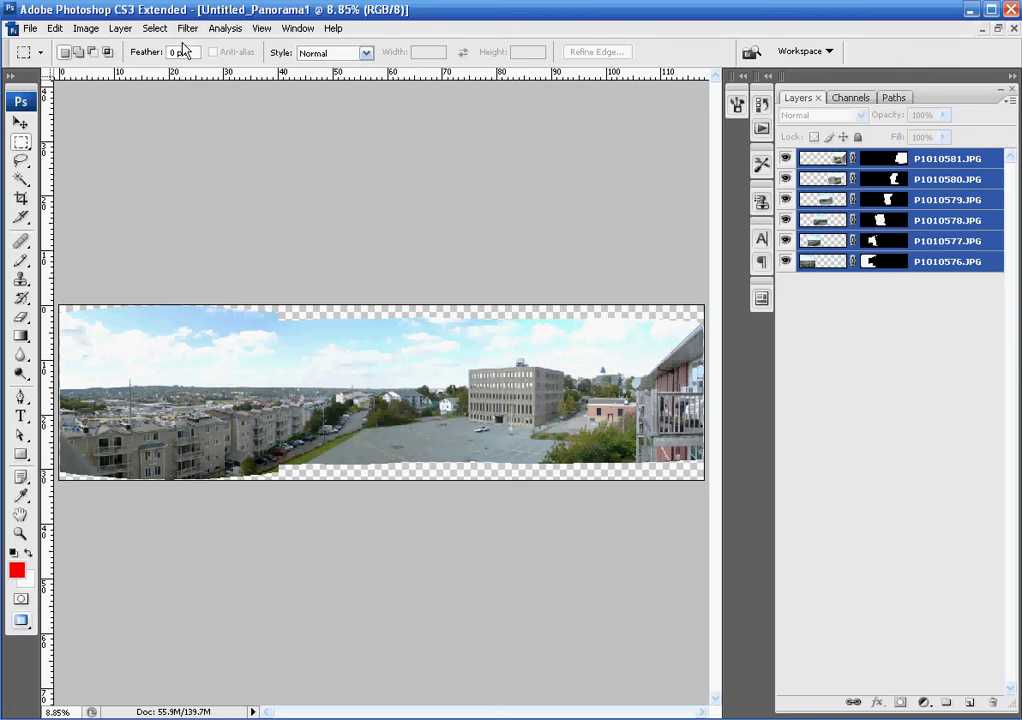
pyautogui.click(124, 29)
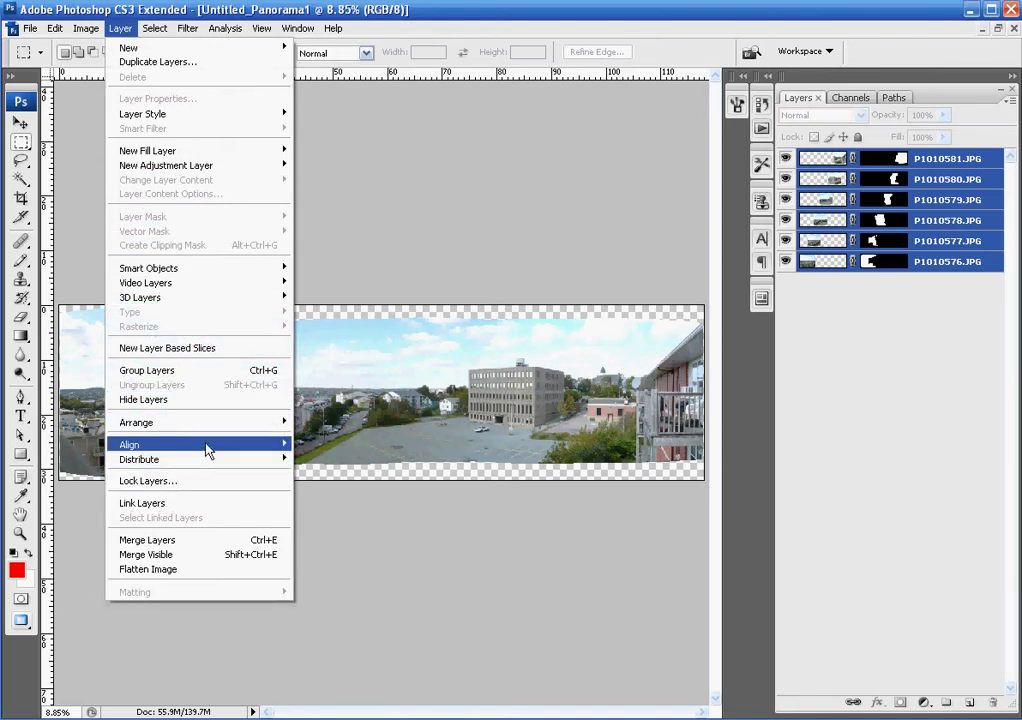
pyautogui.click(190, 547)
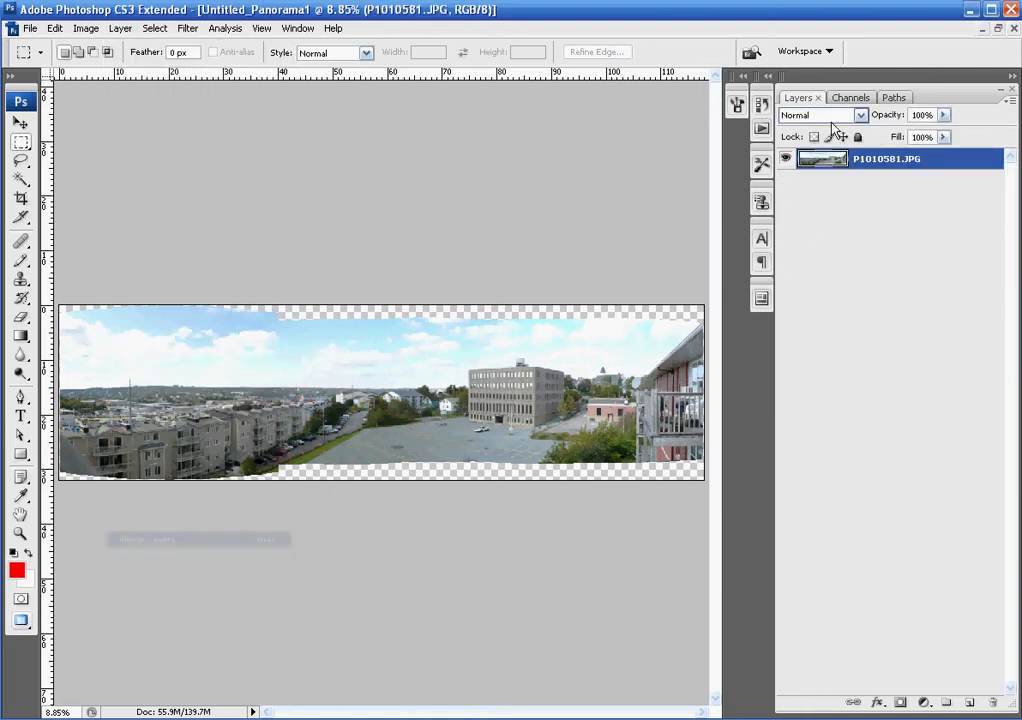
# - Clear the ragged bottom strip of the panorama to transparency
pyautogui.click(21, 142)
pyautogui.click(80, 139)
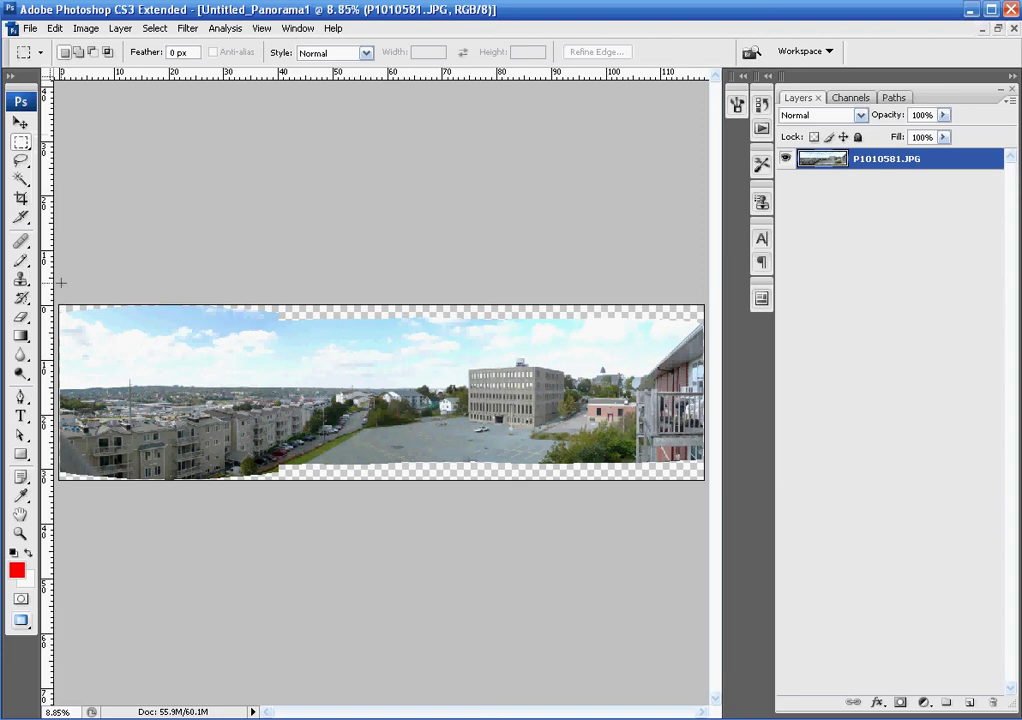
pyautogui.moveTo(67, 286); pyautogui.dragTo(712, 323)
pyautogui.click(689, 221)
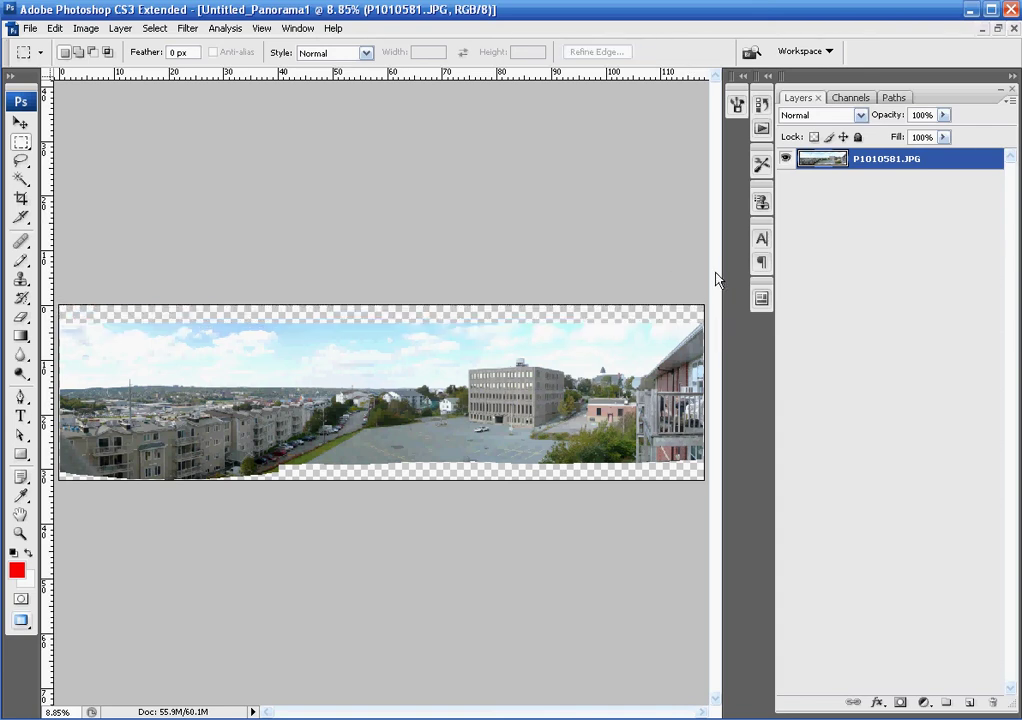
pyautogui.hotkey('ctrl', 'a')
pyautogui.click(705, 565)
pyautogui.moveTo(706, 486); pyautogui.dragTo(64, 459)
pyautogui.press('Delete')
# - Clear a narrow strip down the left edge to transparency, then deselect
pyautogui.moveTo(57, 303); pyautogui.dragTo(66, 529)
pyautogui.click(81, 232)
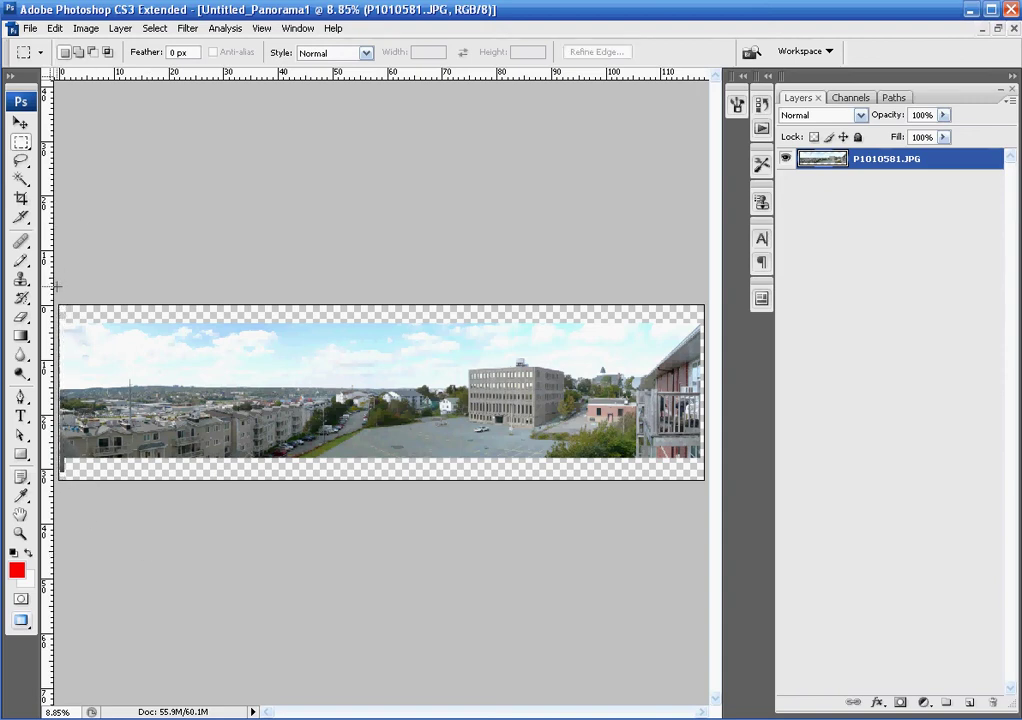
pyautogui.moveTo(57, 287); pyautogui.dragTo(66, 561)
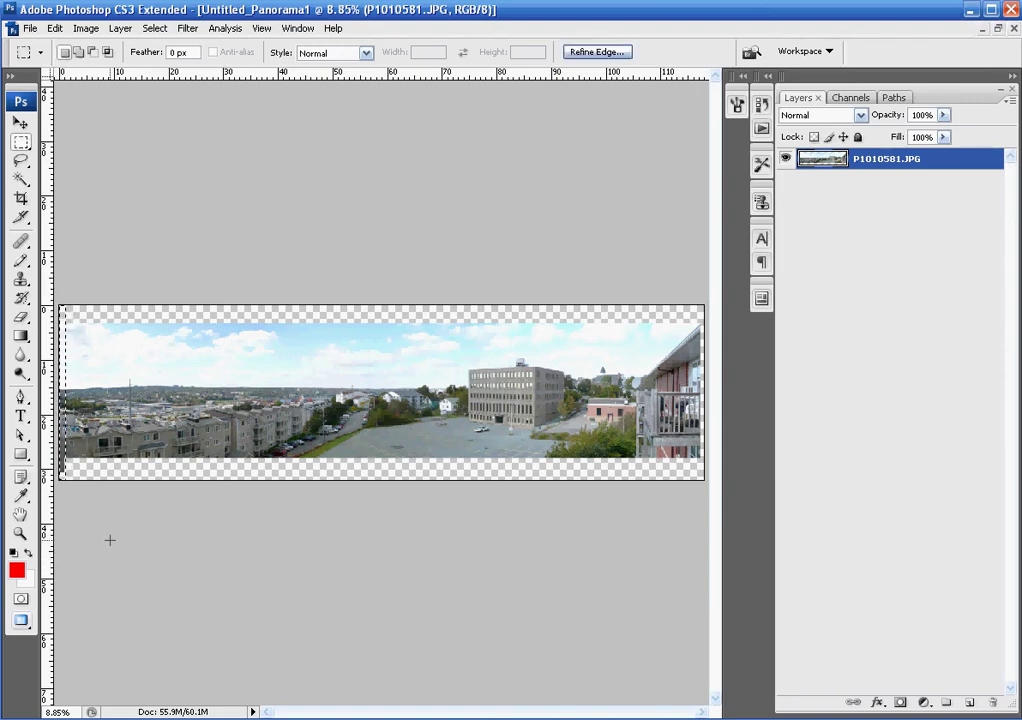
pyautogui.press('Delete')
pyautogui.click(369, 450)
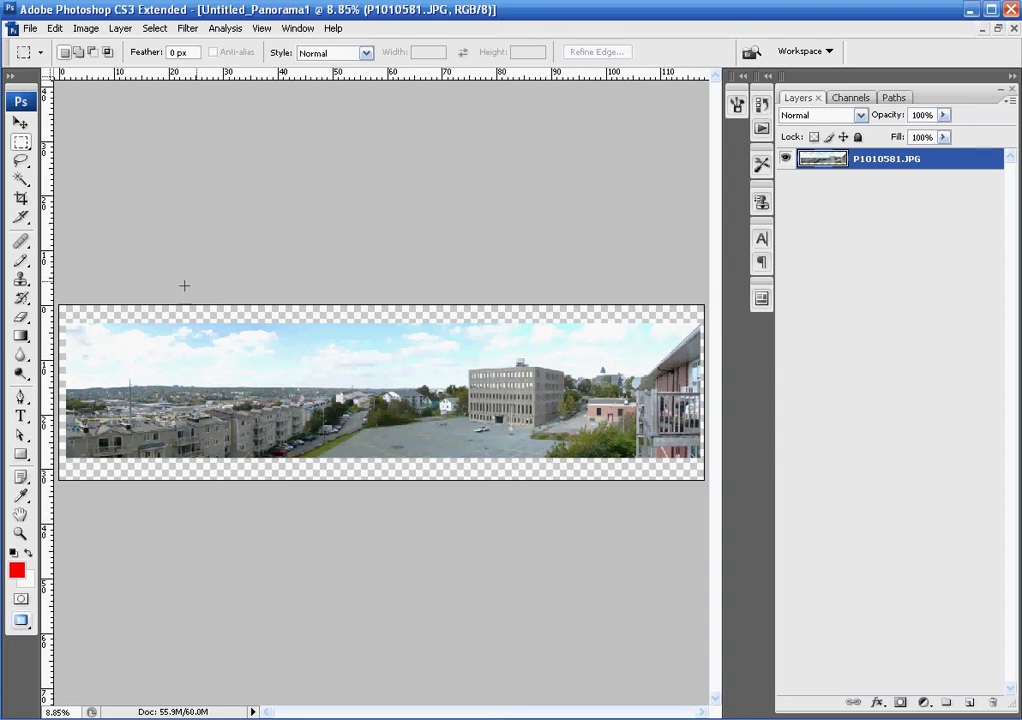
# - Trim transparent pixels from the top, bottom, left and right of the panorama
pyautogui.click(85, 28)
pyautogui.click(110, 216)
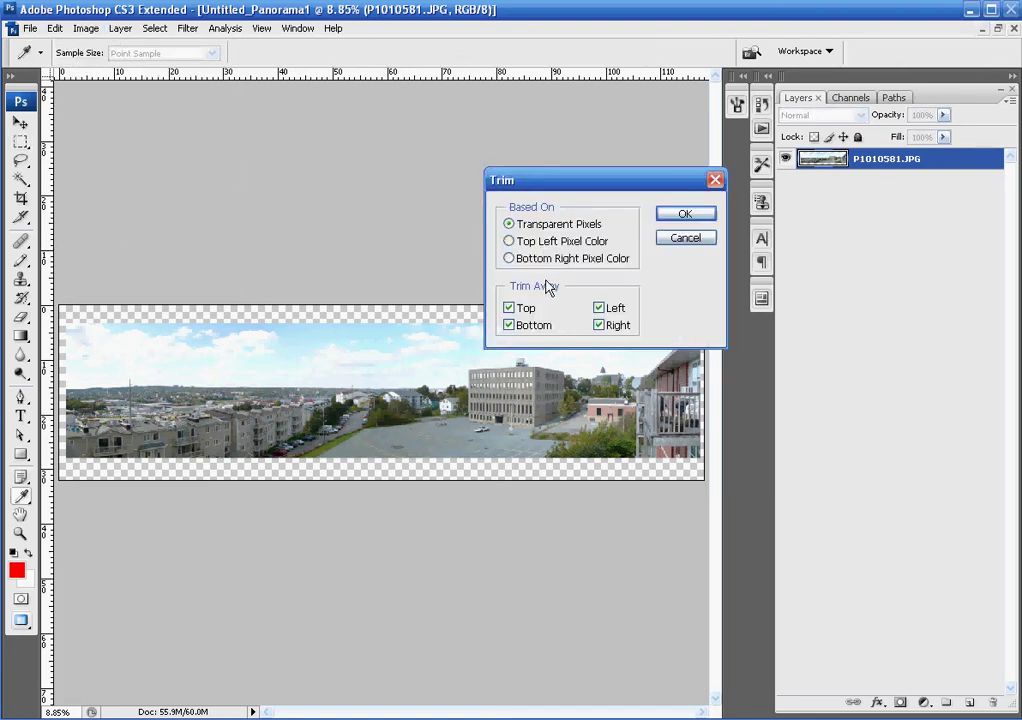
pyautogui.click(684, 215)
pyautogui.press('m')
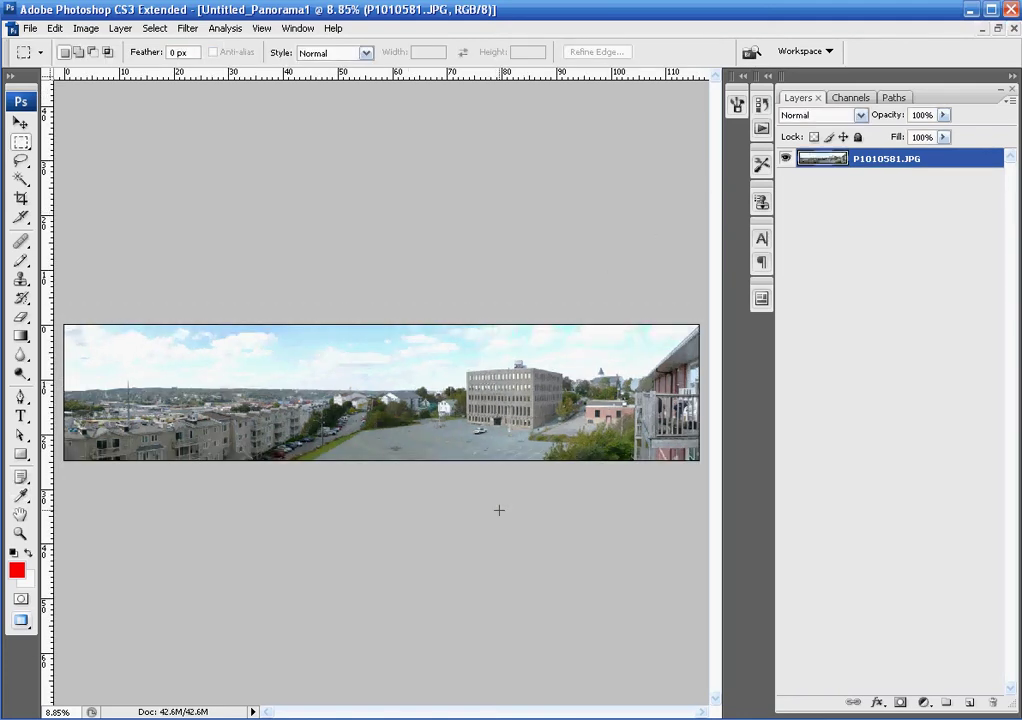